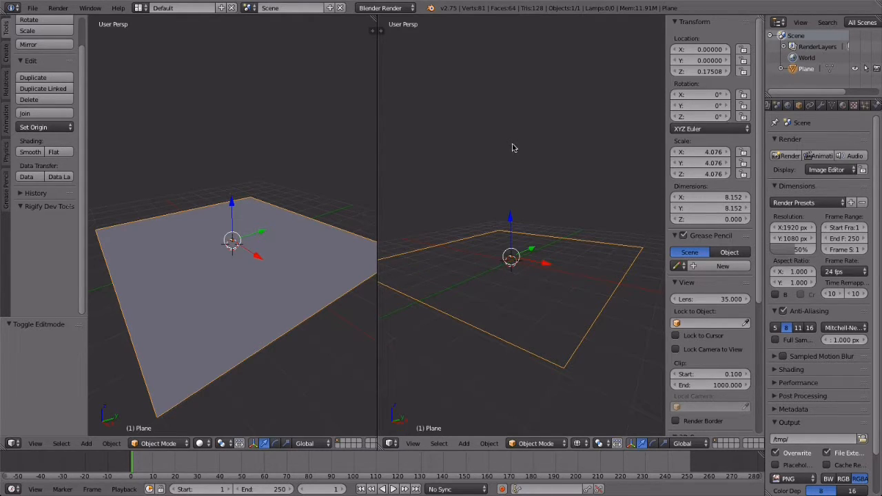
# - Enter Edit Mode on the subdivided plane to work on its vertices
pyautogui.click(176, 443)
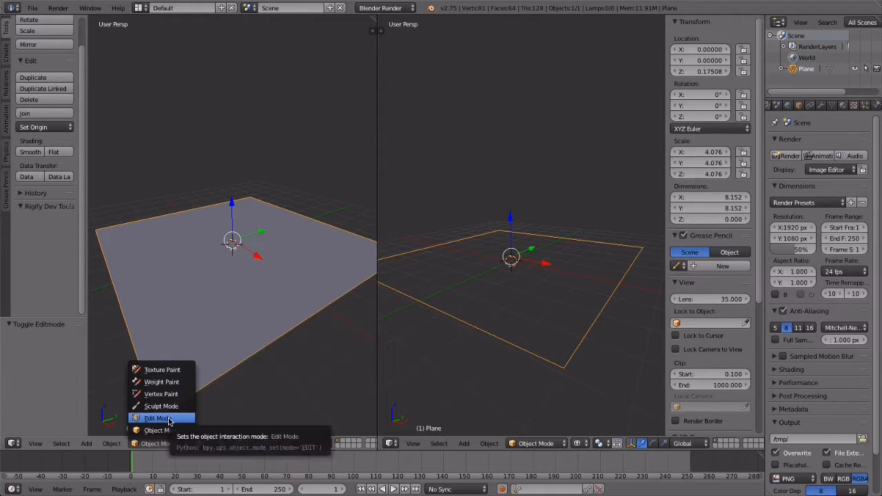
pyautogui.click(160, 418)
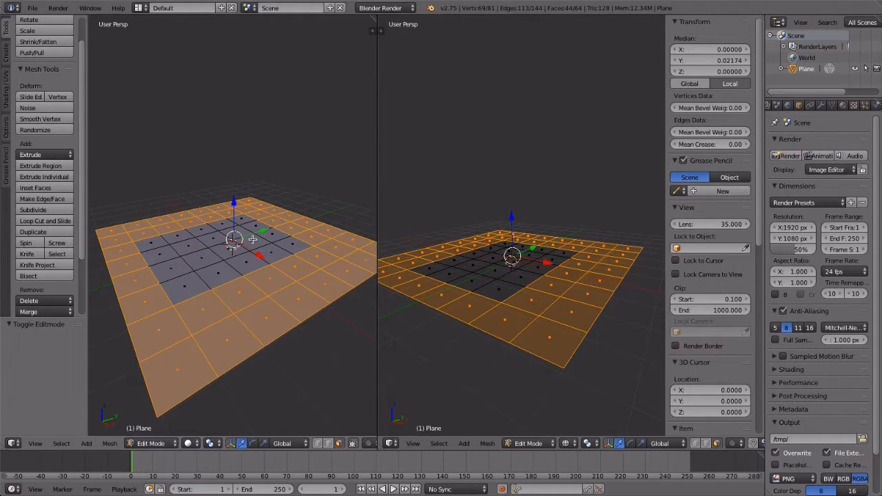
pyautogui.moveTo(327, 217); pyautogui.dragTo(344, 227, button='middle')
pyautogui.moveTo(168, 245); pyautogui.dragTo(186, 255, button='middle')
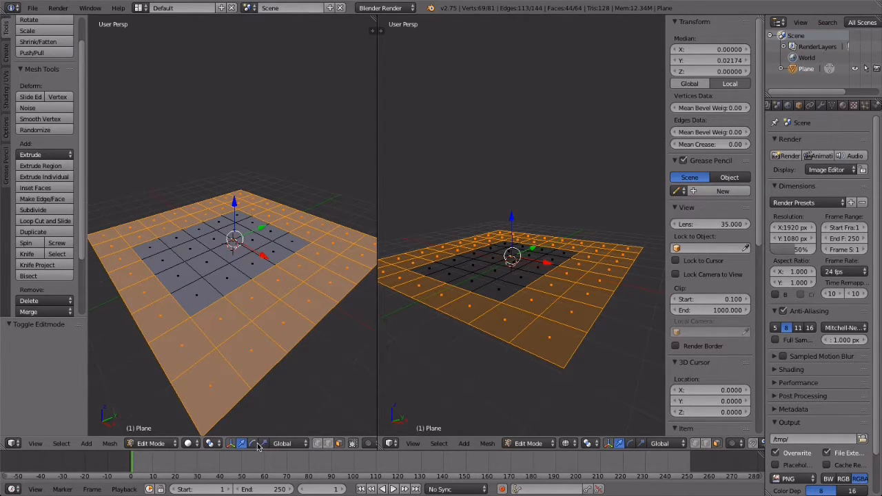
# - Move the selected outer vertices down along Z so the centre rises as a flat-topped mound
pyautogui.press('g')
pyautogui.press('z')
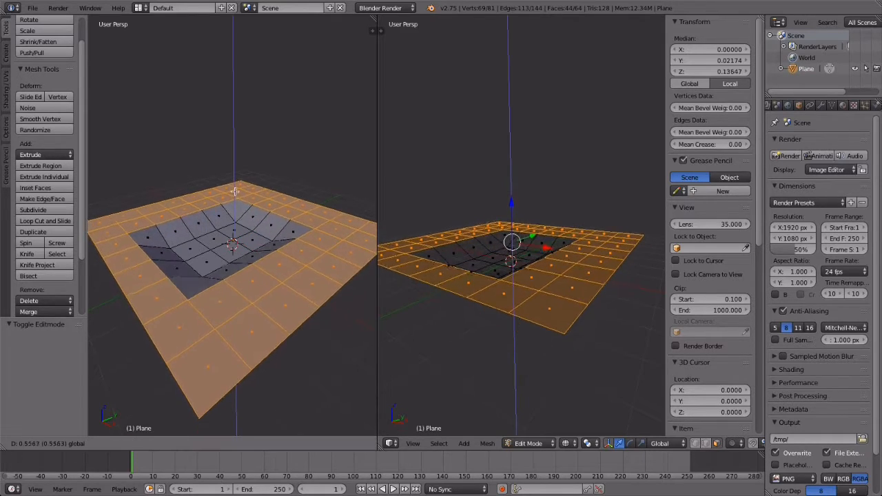
pyautogui.click(233, 245)
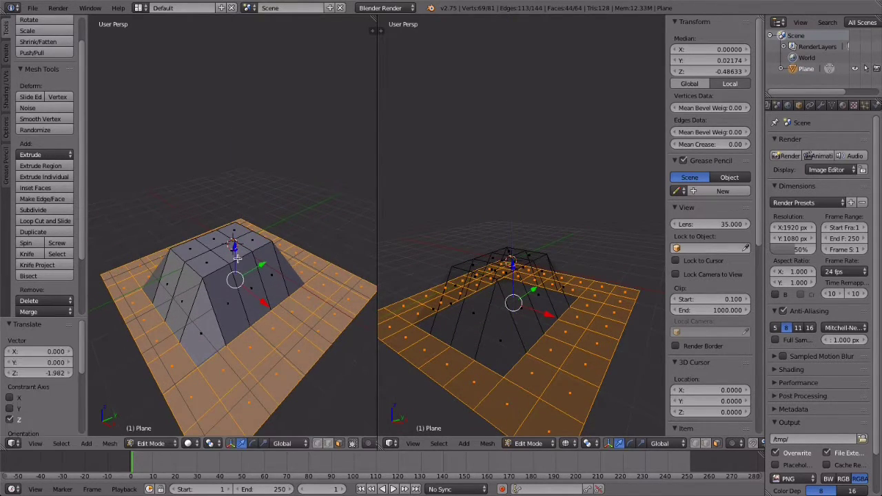
pyautogui.click(158, 443)
# - In Object Mode, drag the mound upward along Z and orbit the viewports to inspect it
pyautogui.click(163, 430)
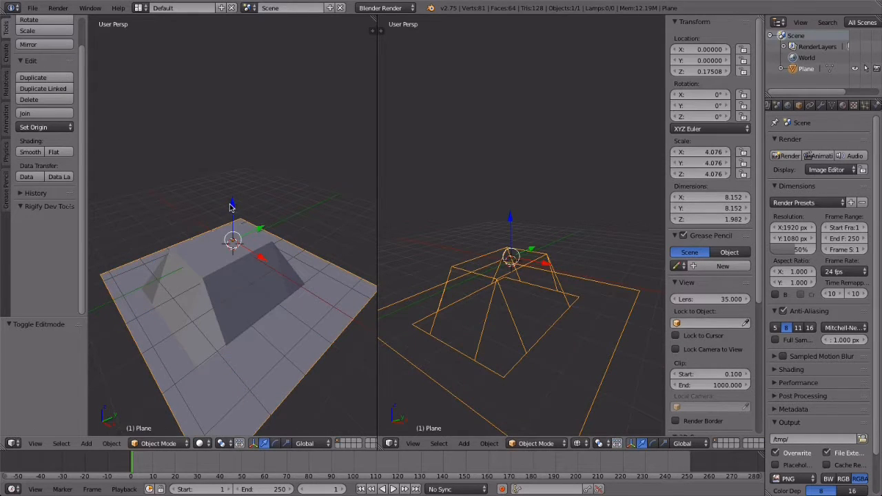
pyautogui.moveTo(231, 207)
pyautogui.mouseDown()
pyautogui.moveTo(224, 171)
pyautogui.moveTo(237, 152)
pyautogui.mouseUp()
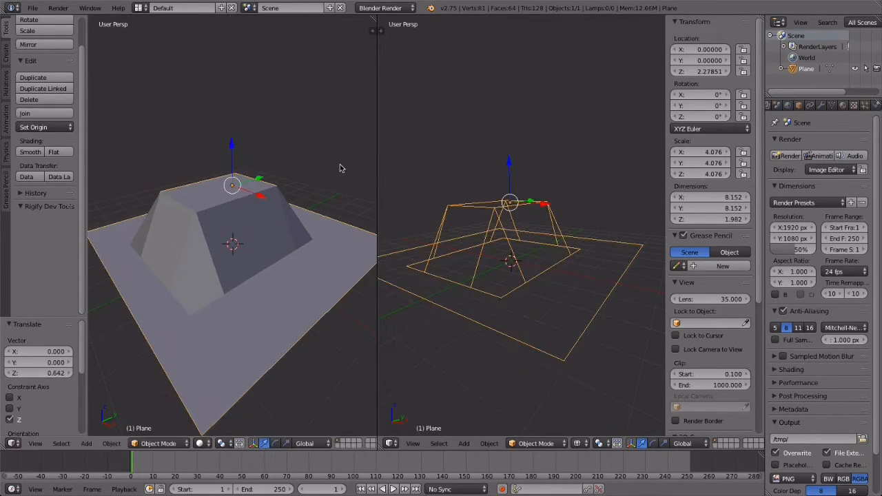
pyautogui.press('KP_4')
pyautogui.press('KP_4')
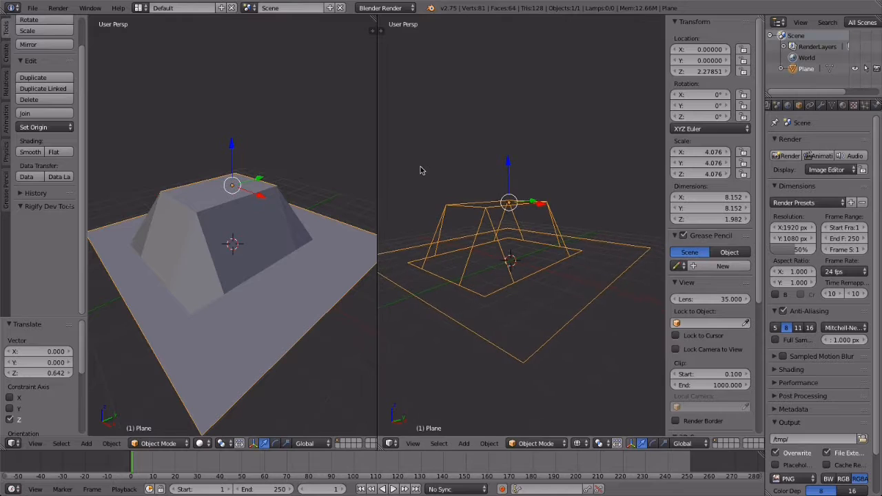
pyautogui.scroll(1, 319, 173)
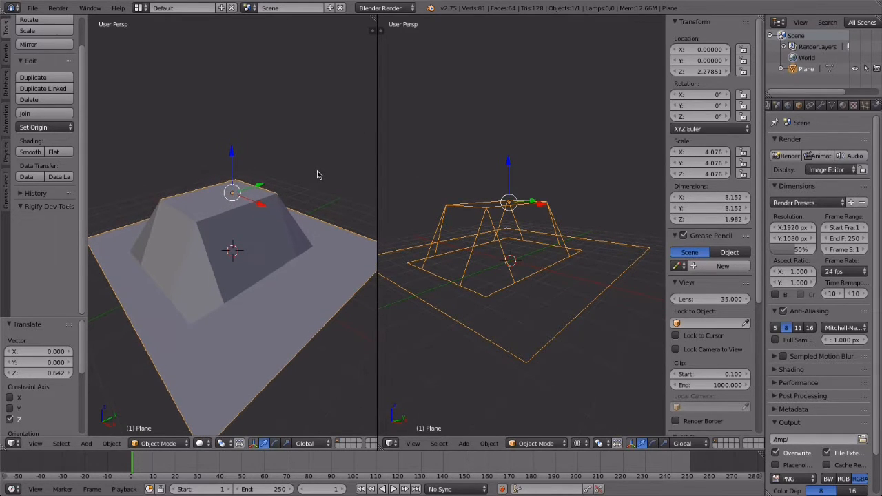
pyautogui.scroll(2, 318, 175)
pyautogui.press('KP_8')
pyautogui.press('KP_8')
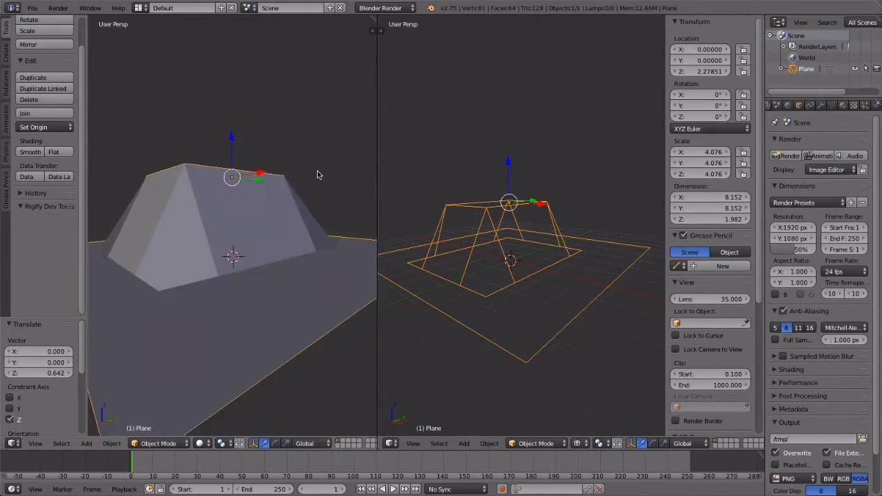
pyautogui.press('KP_4')
pyautogui.press('KP_4')
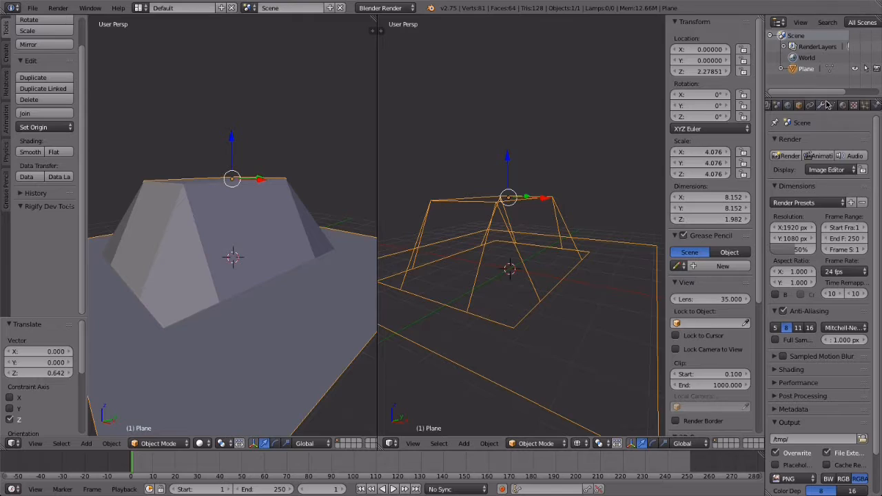
pyautogui.scroll(-1, 826, 110)
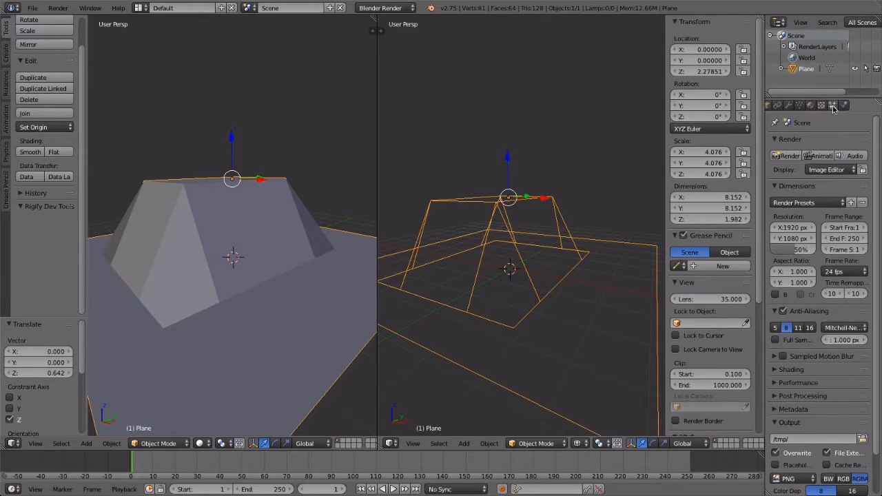
# - Add a Subdivision Surface modifier to the mound with viewport level 1
pyautogui.click(790, 105)
pyautogui.click(799, 143)
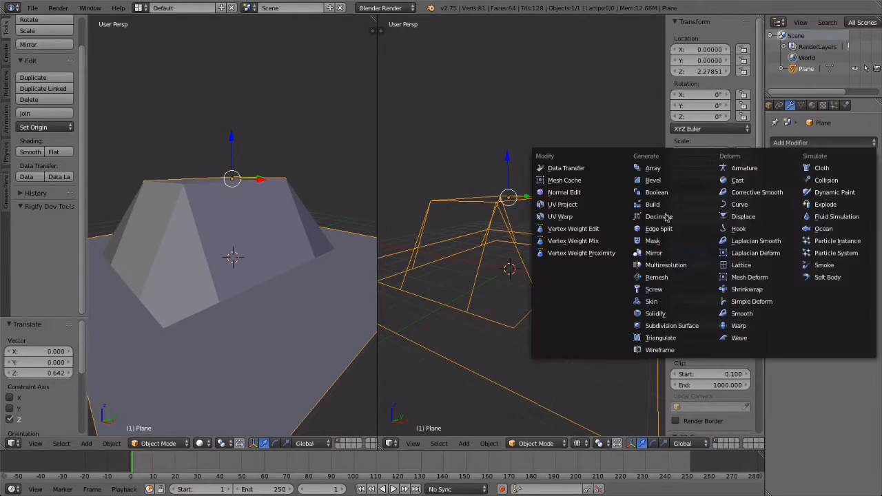
pyautogui.click(677, 327)
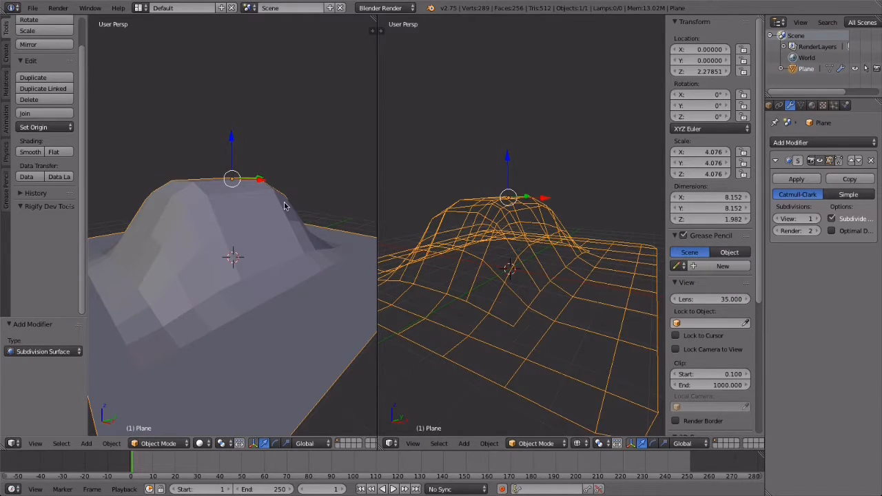
pyautogui.click(778, 219)
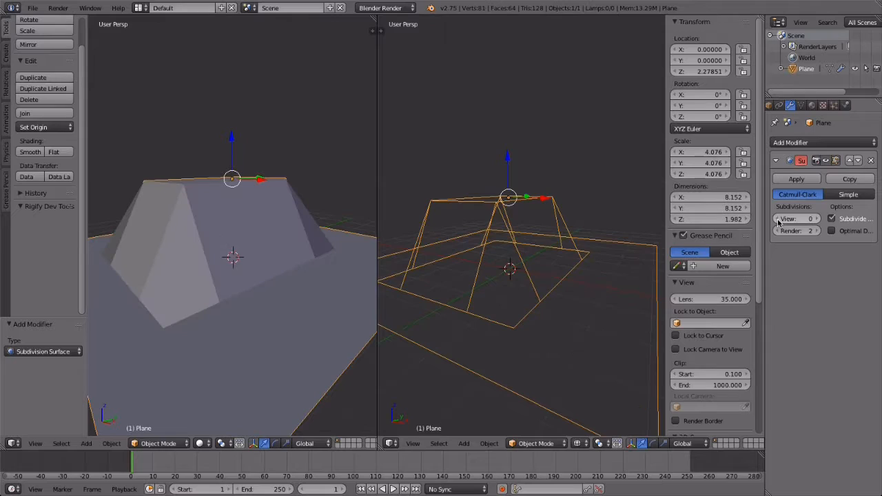
pyautogui.click(814, 218)
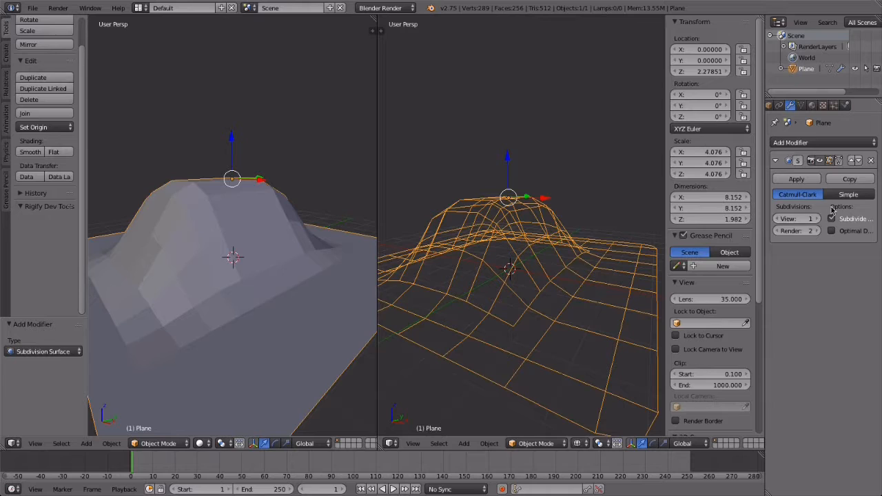
# - Switch to Simple subdivision, step the viewport level up to 5 and back down to 0
pyautogui.click(847, 195)
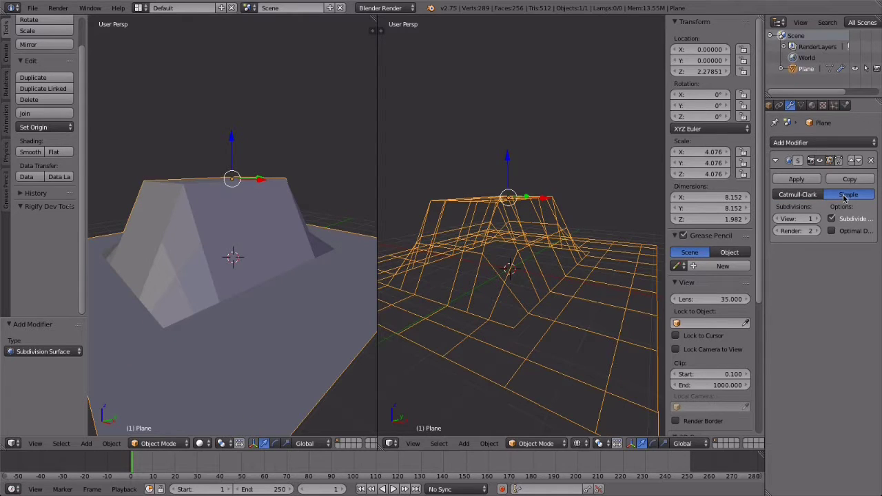
pyautogui.click(777, 219)
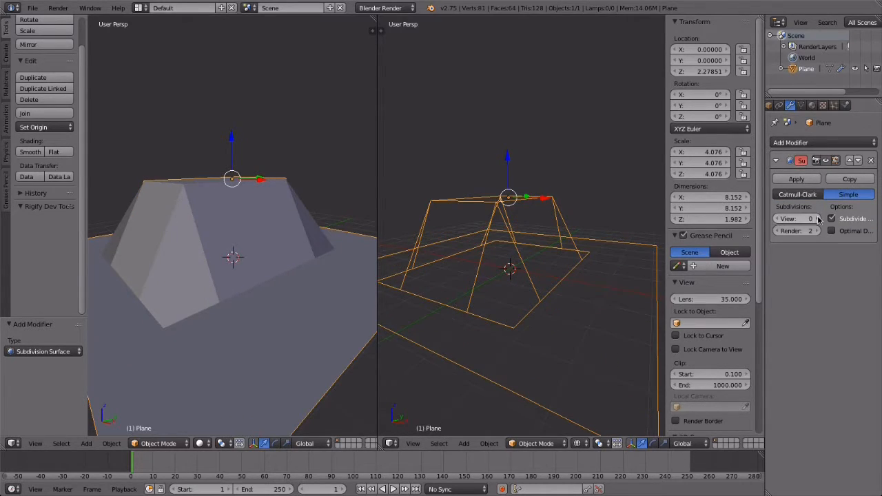
pyautogui.click(816, 218)
pyautogui.click(816, 219)
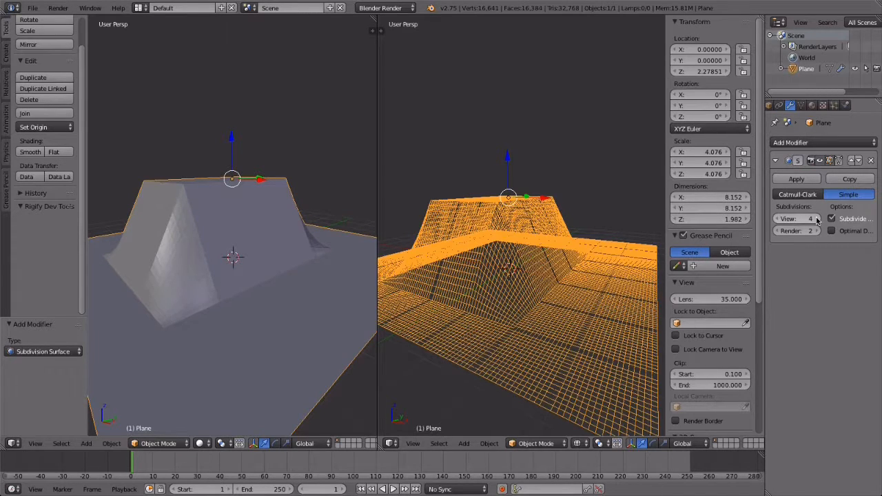
pyautogui.click(816, 218)
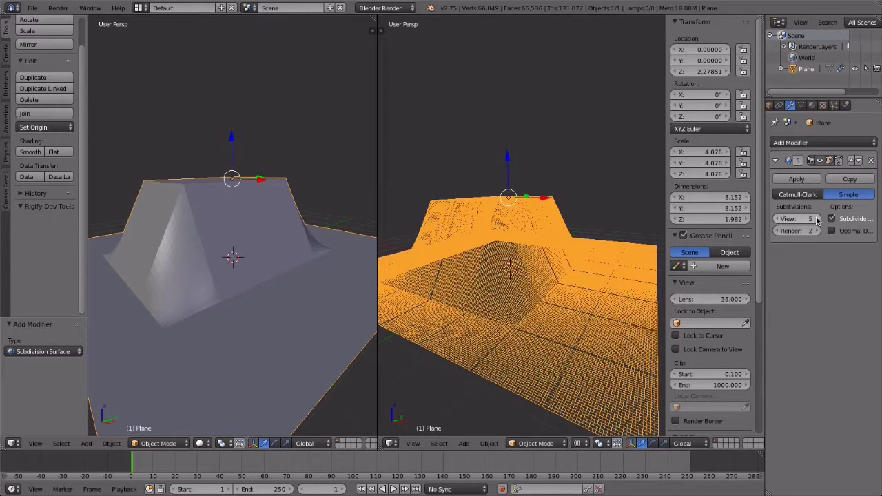
pyautogui.click(779, 218)
pyautogui.click(779, 218)
pyautogui.click(779, 219)
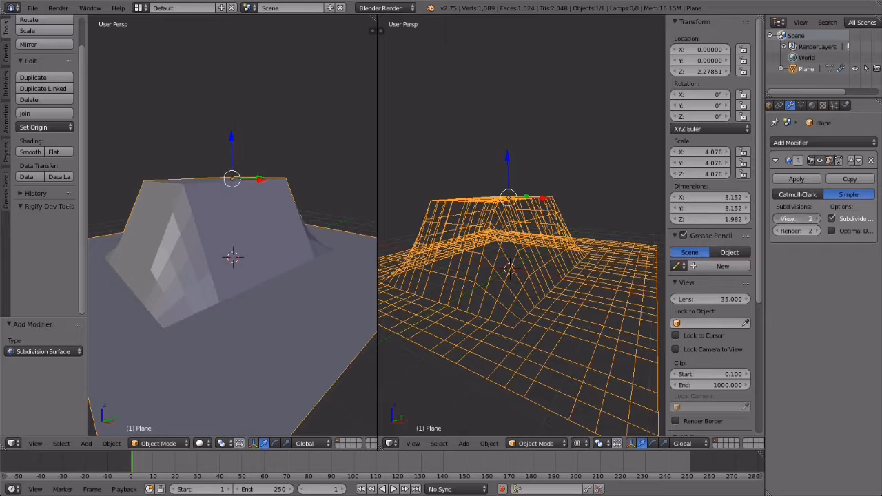
pyautogui.click(779, 218)
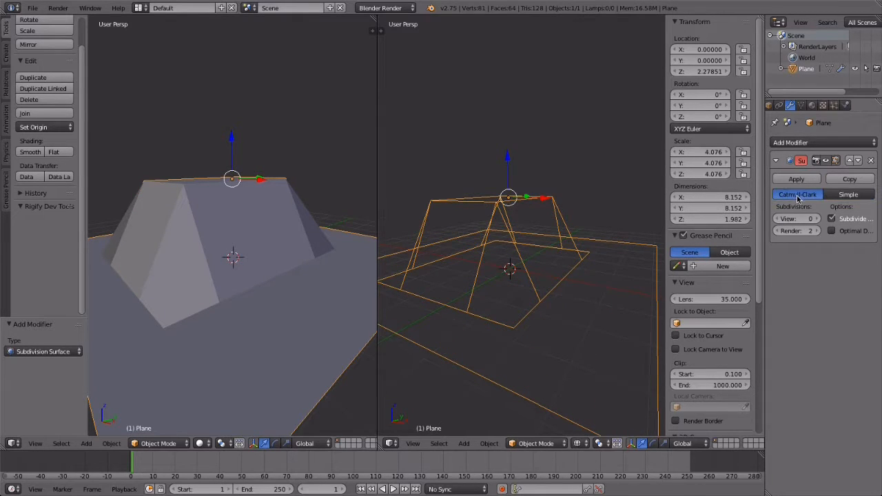
# - Raise Catmull-Clark viewport subdivision to 5, drop to 0, then settle on 3 levels
pyautogui.click(817, 218)
pyautogui.click(817, 219)
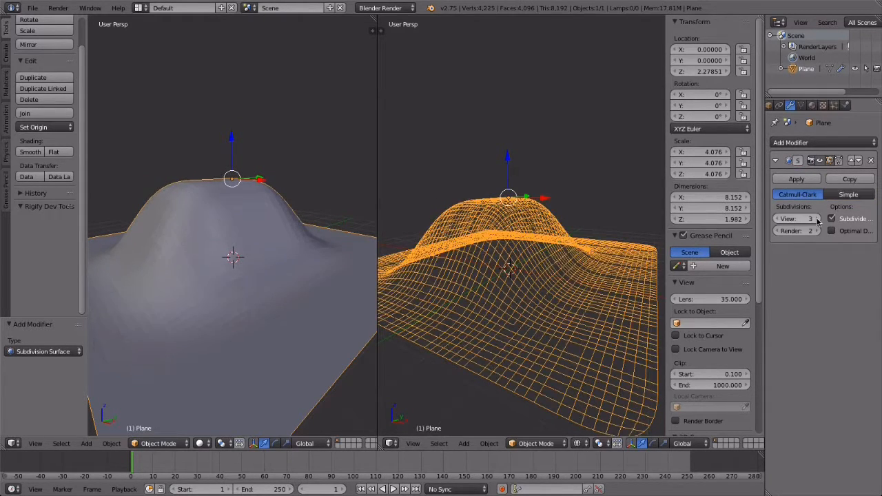
pyautogui.click(816, 218)
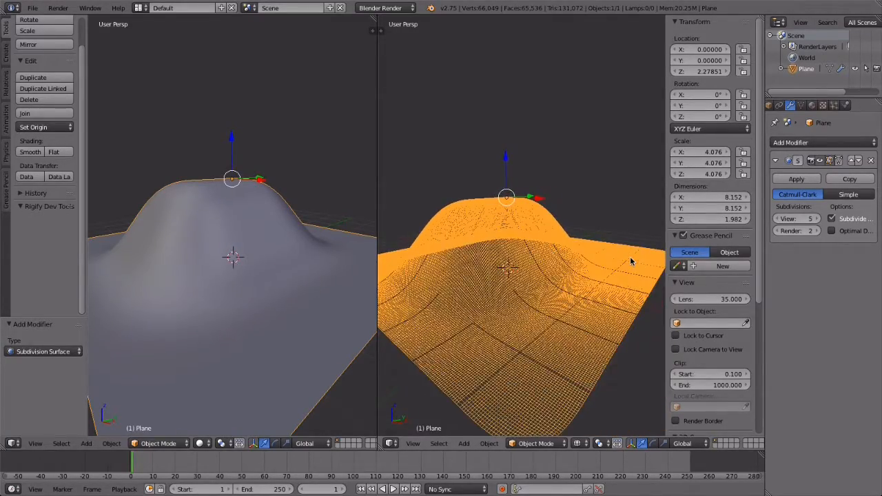
pyautogui.click(776, 219)
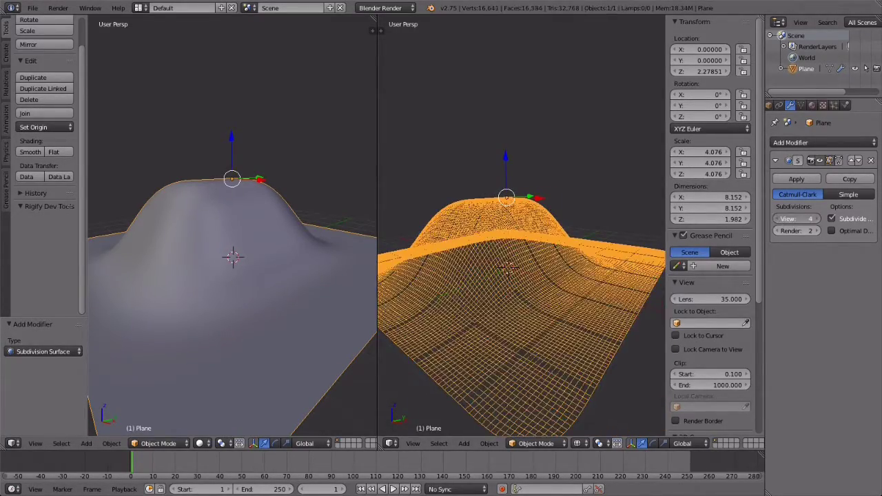
pyautogui.click(777, 218)
pyautogui.click(776, 219)
pyautogui.click(817, 219)
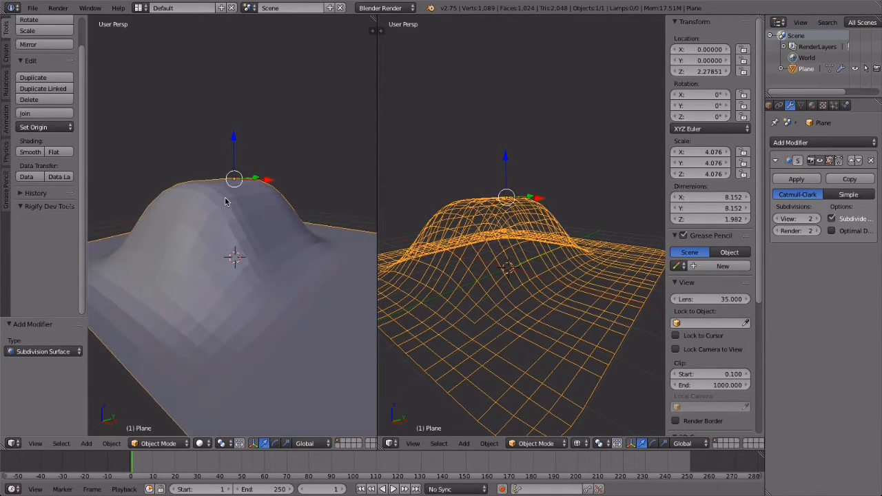
pyautogui.click(814, 219)
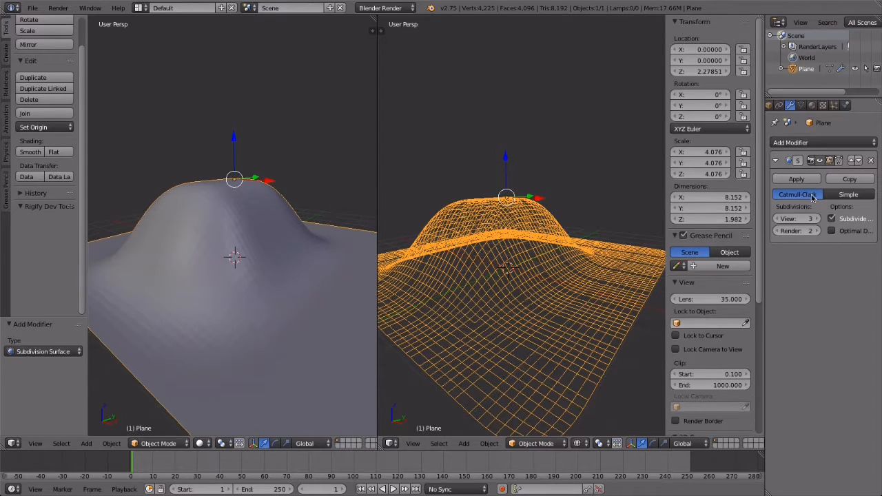
# - Apply the Subdivision Surface modifier, inspect the dense mesh in Edit Mode, then return to Object Mode
pyautogui.click(812, 180)
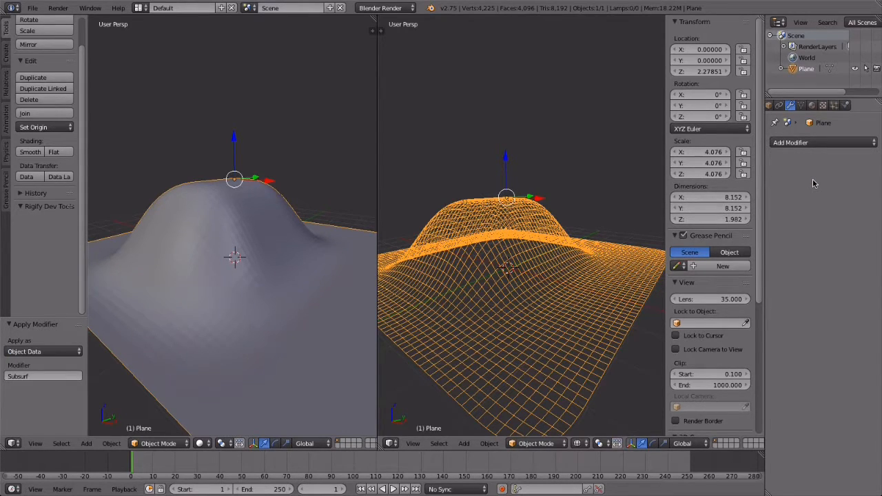
pyautogui.click(159, 445)
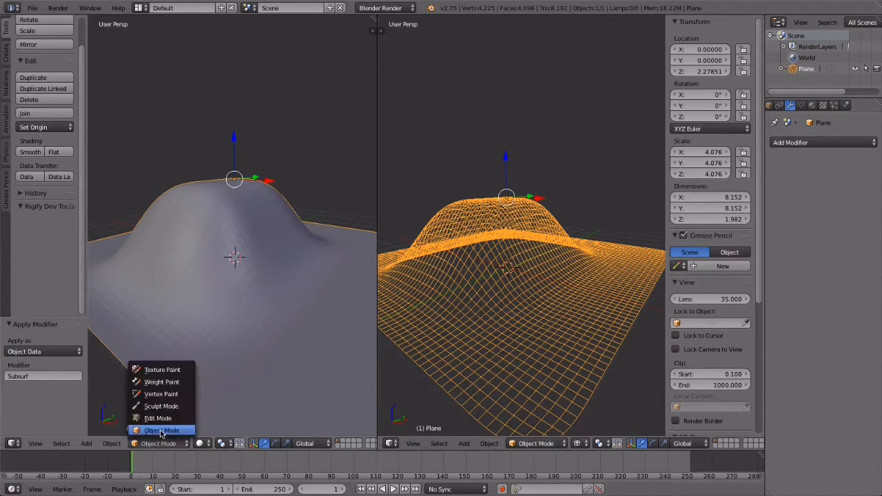
pyautogui.click(161, 420)
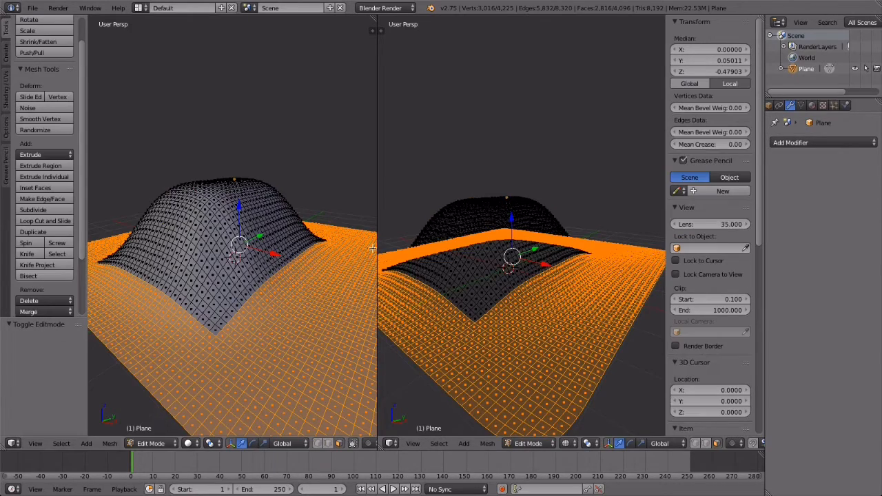
pyautogui.moveTo(368, 248)
pyautogui.mouseDown(button='middle')
pyautogui.moveTo(277, 248)
pyautogui.moveTo(277, 269)
pyautogui.moveTo(292, 280)
pyautogui.mouseUp(button='middle')
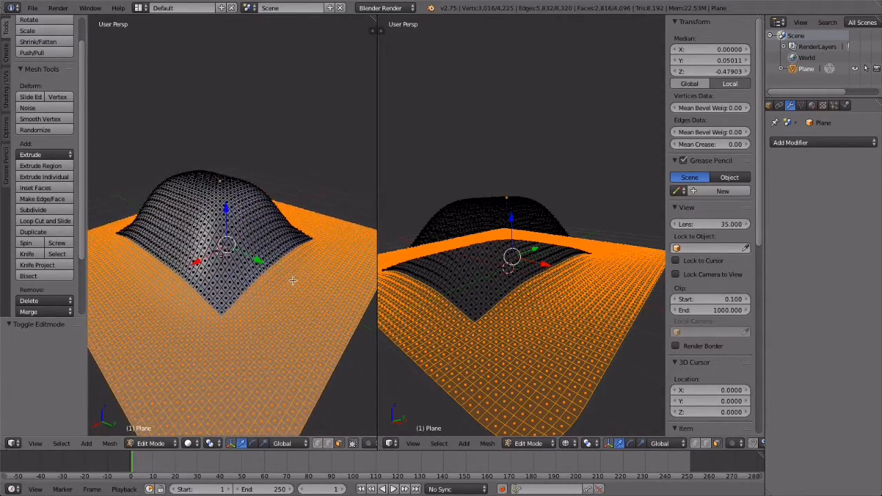
pyautogui.moveTo(297, 281); pyautogui.dragTo(271, 335, button='middle')
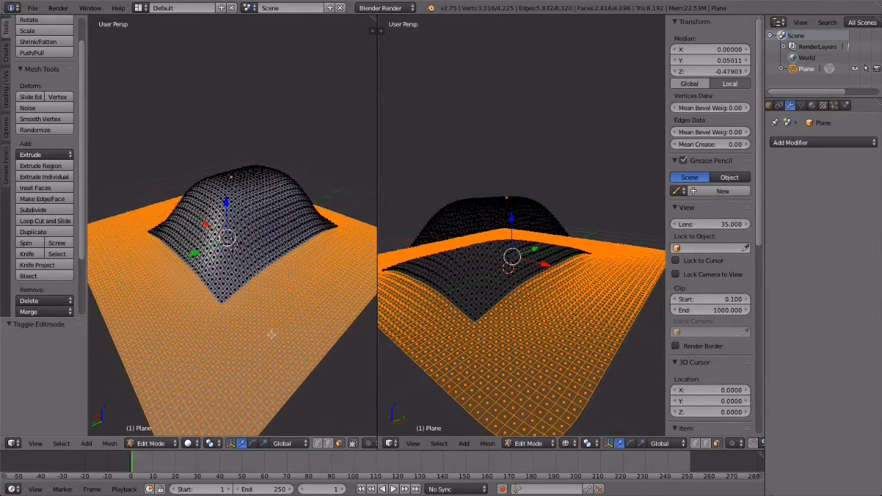
pyautogui.click(144, 444)
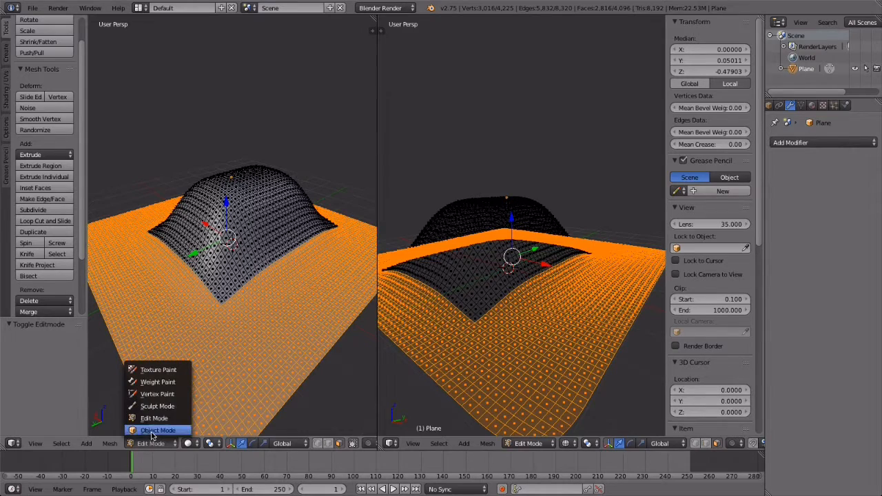
pyautogui.click(152, 430)
# - Toggle the right viewport's shading between Solid and Wireframe while checking the mound, ending in Object Mode
pyautogui.moveTo(522, 313); pyautogui.dragTo(517, 315, button='middle')
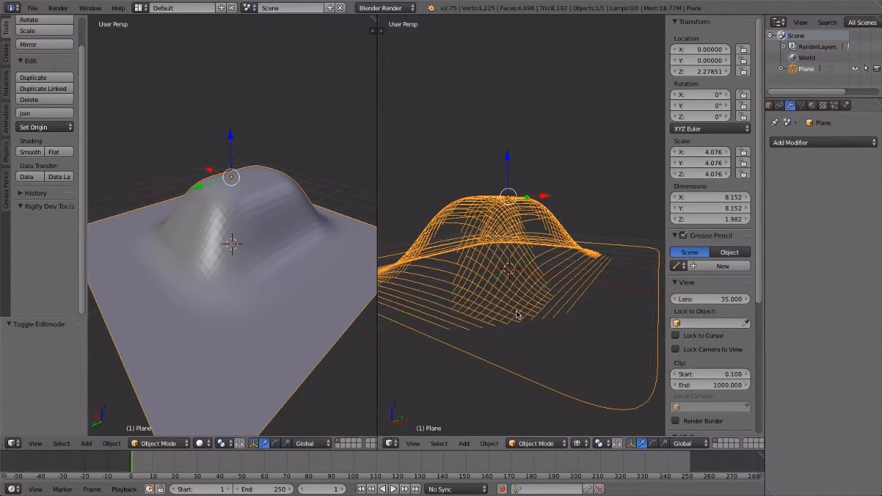
pyautogui.moveTo(253, 277); pyautogui.dragTo(245, 278, button='middle')
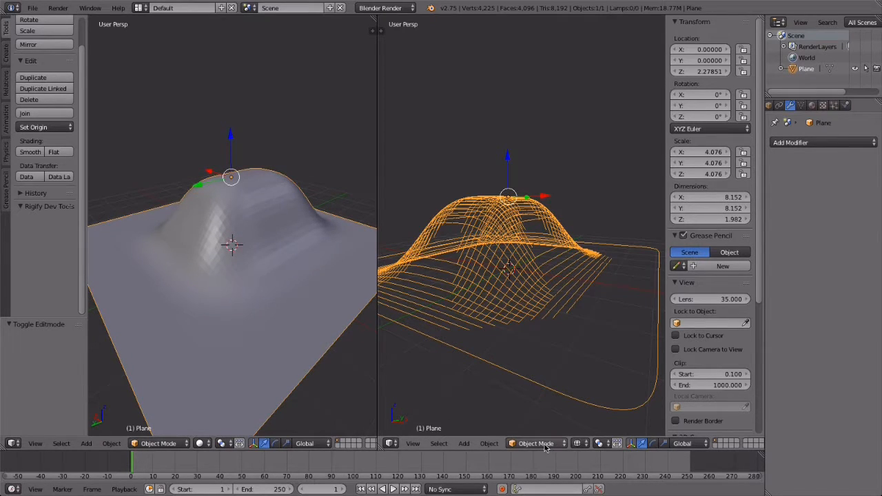
pyautogui.click(578, 443)
pyautogui.click(589, 405)
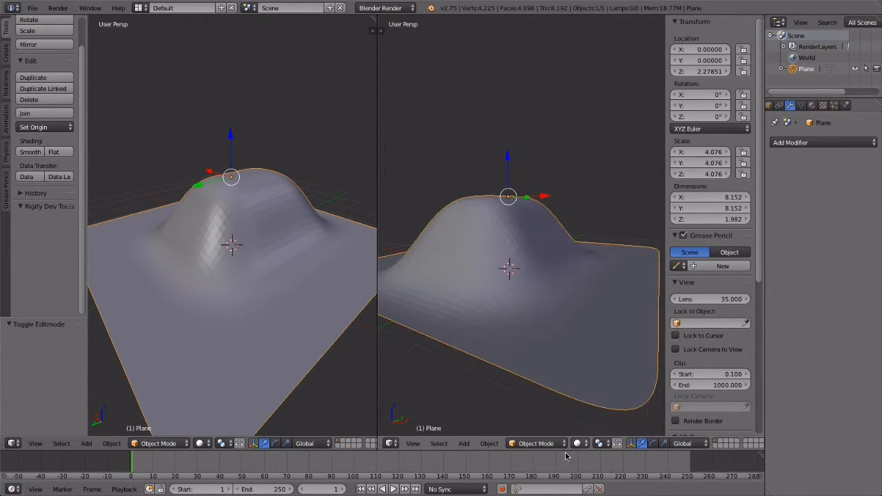
pyautogui.click(536, 443)
pyautogui.click(528, 417)
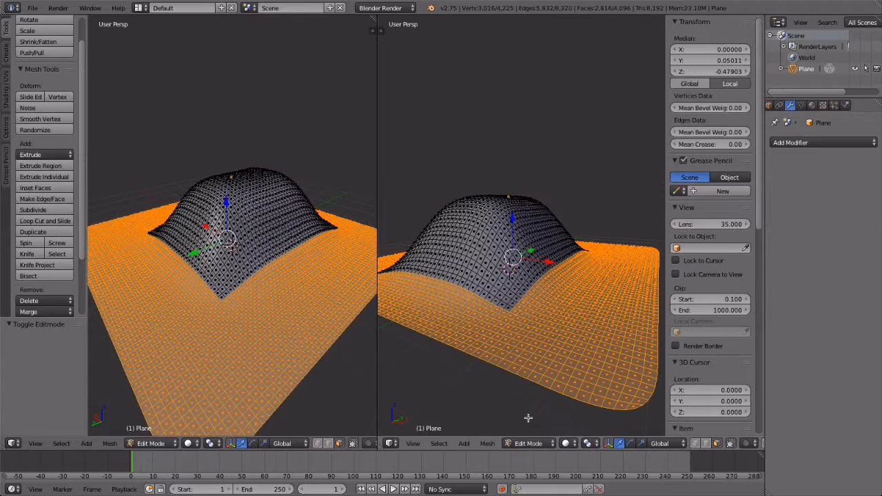
pyautogui.click(571, 442)
pyautogui.click(572, 421)
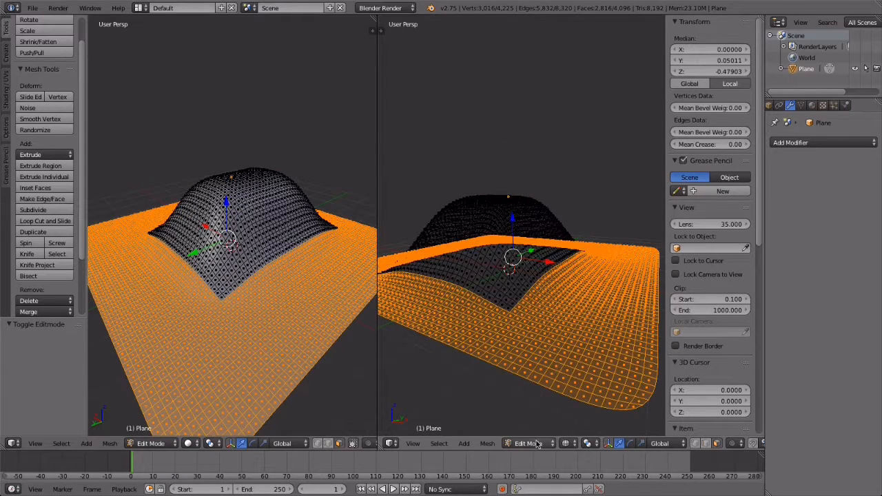
pyautogui.click(537, 442)
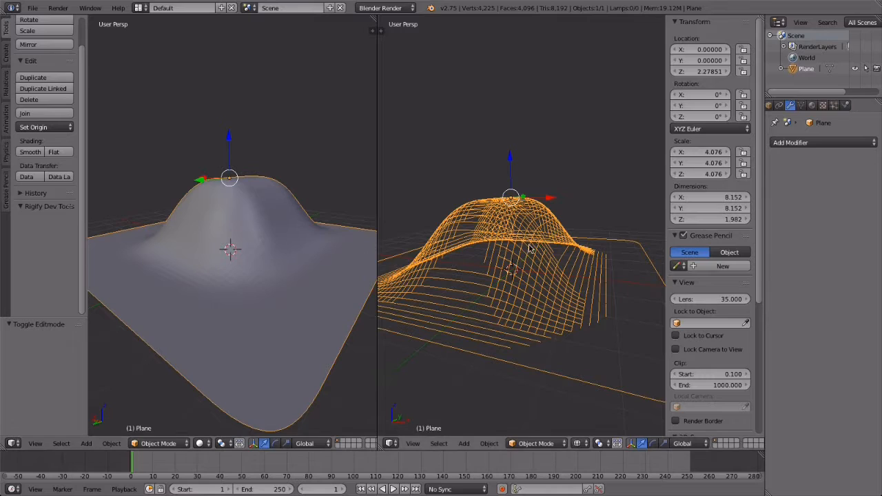
# - Add a Decimate modifier at ratio 0.2, cutting the mound from 4096 to 1154 faces
pyautogui.click(799, 143)
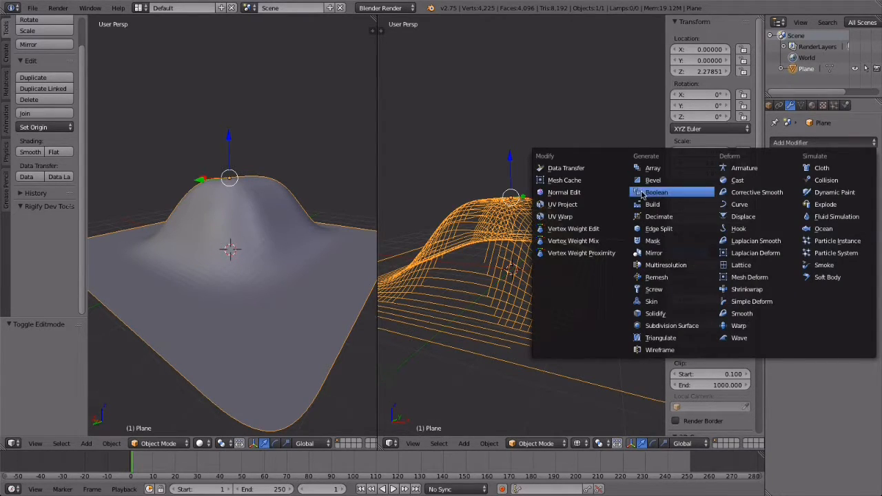
pyautogui.click(671, 217)
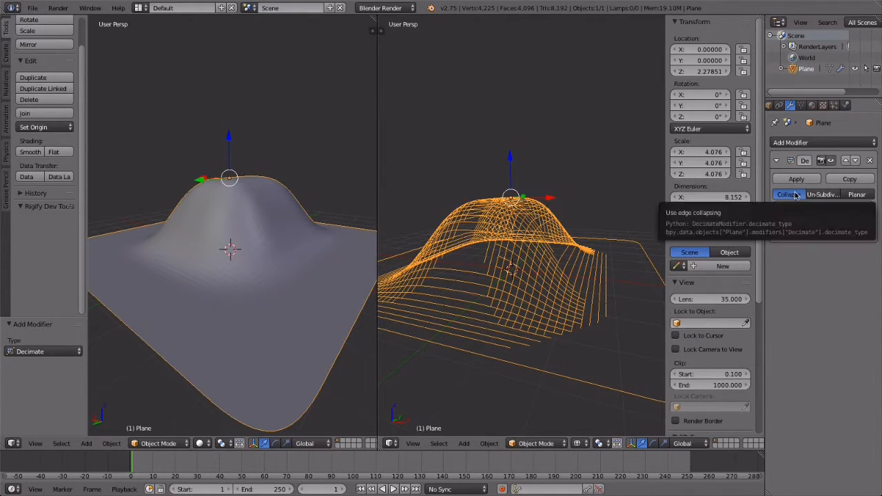
pyautogui.click(827, 207)
pyautogui.write('0.2')
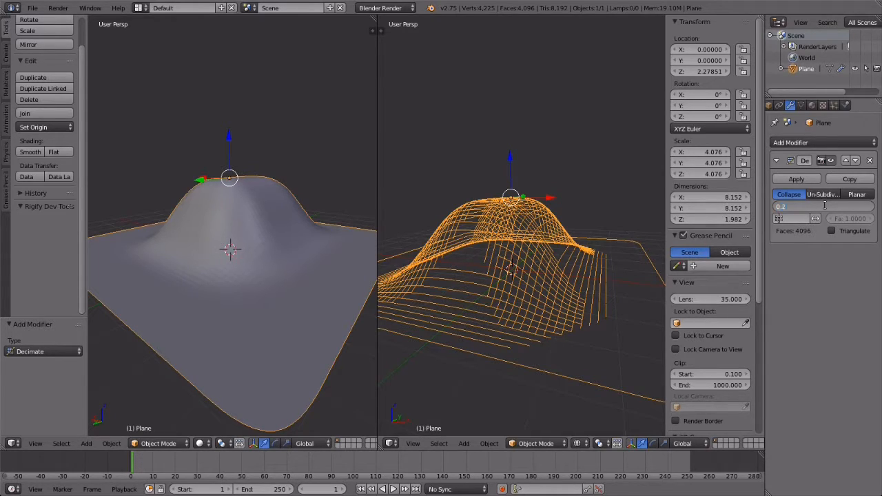
pyautogui.press('Return')
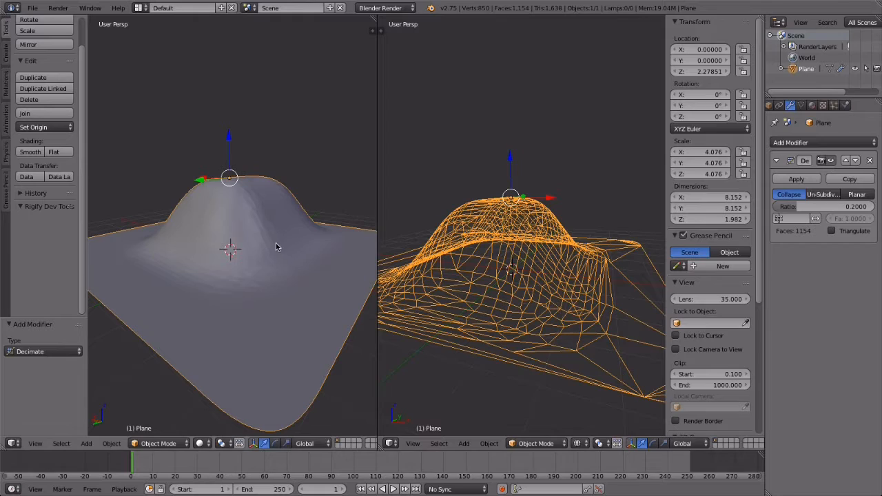
# - Apply the 0.2 decimation, then add a second Decimate at ratio 0.3 and inspect the 451-face result
pyautogui.click(820, 207)
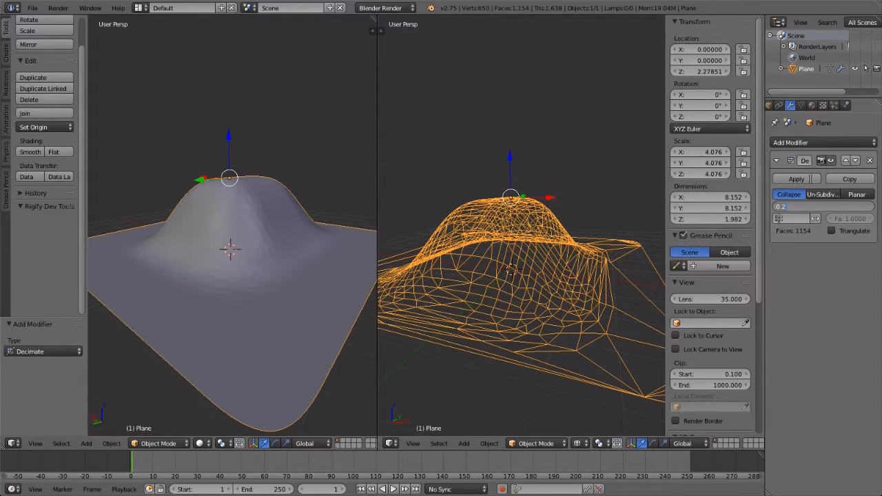
pyautogui.click(810, 178)
pyautogui.click(812, 143)
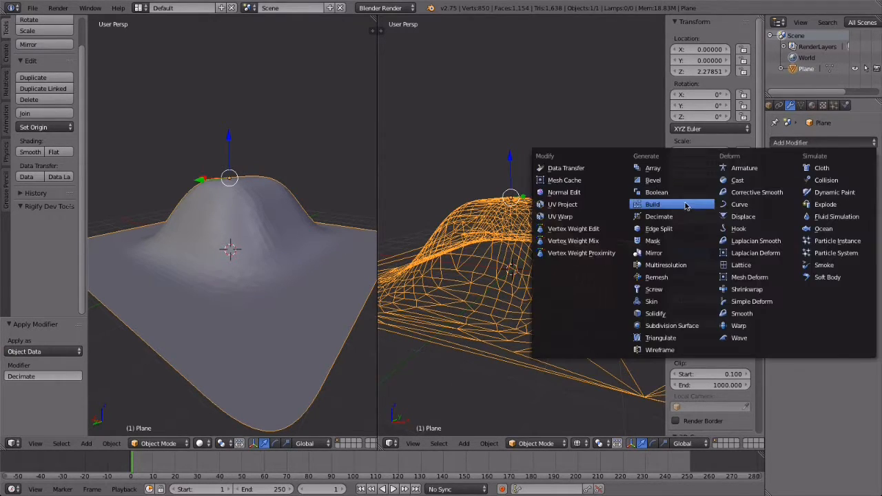
pyautogui.click(669, 217)
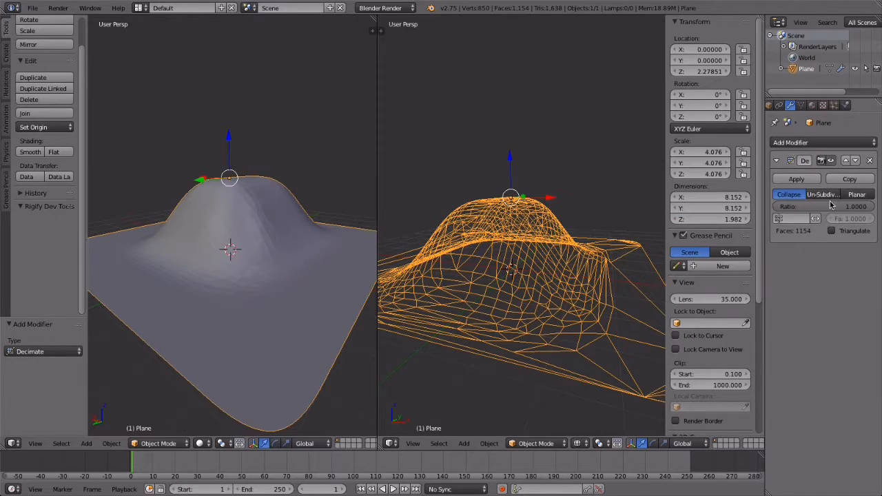
pyautogui.click(830, 205)
pyautogui.write('0.3')
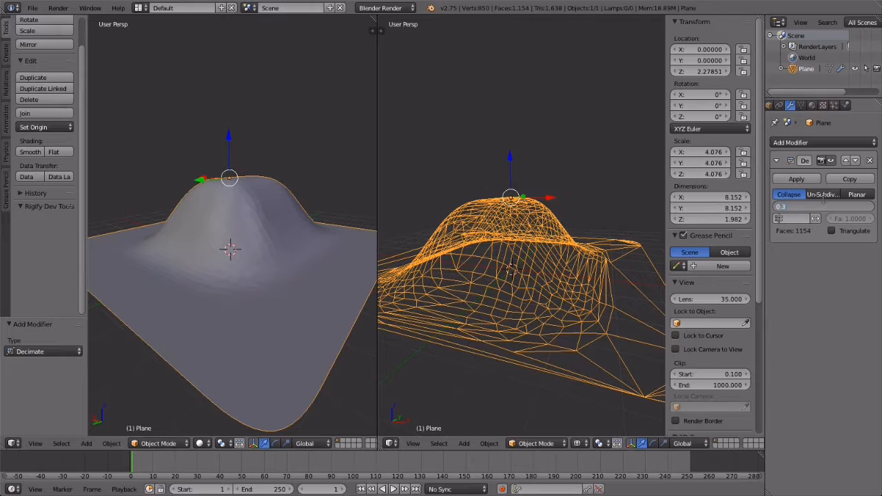
pyautogui.press('Return')
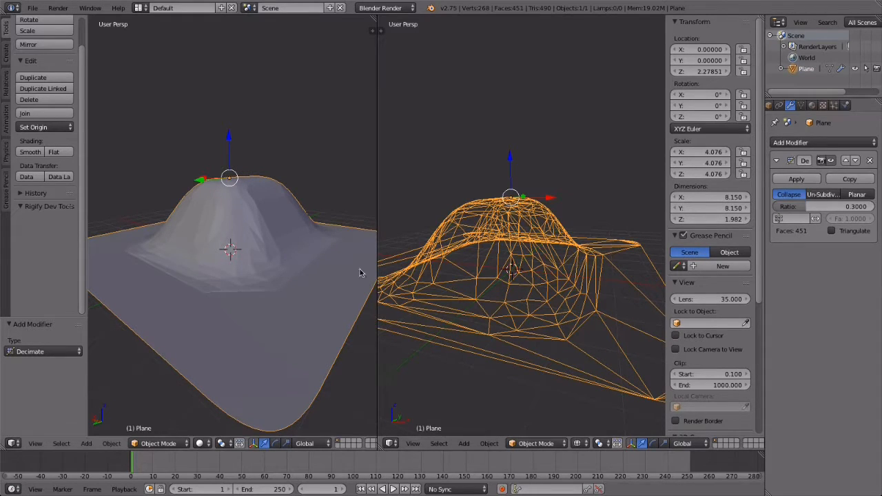
pyautogui.moveTo(239, 252); pyautogui.dragTo(223, 216, button='middle')
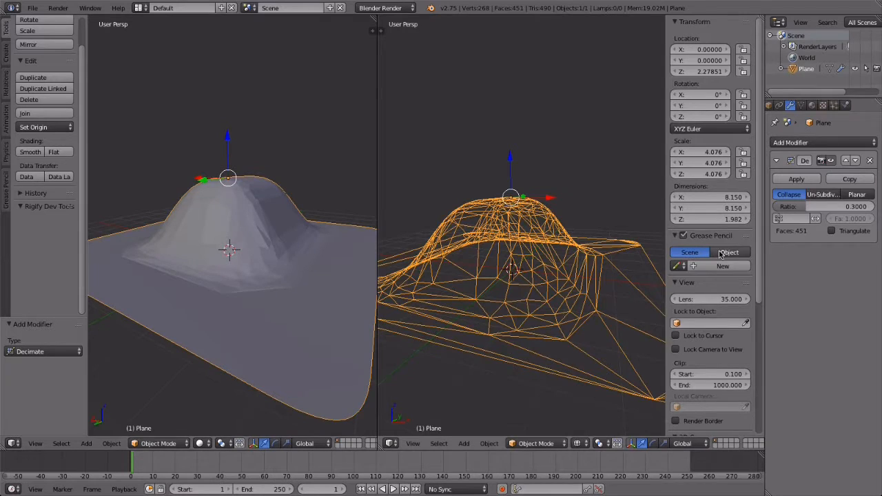
# - Apply the 0.3 decimation, add and apply a third Decimate at 0.2, leaving a coarse 97-face mesh
pyautogui.click(796, 180)
pyautogui.click(792, 141)
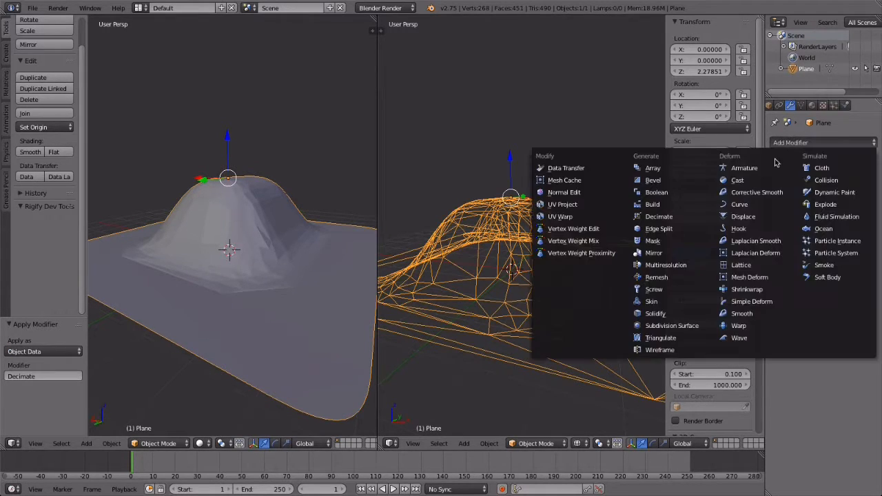
pyautogui.click(658, 205)
pyautogui.click(839, 206)
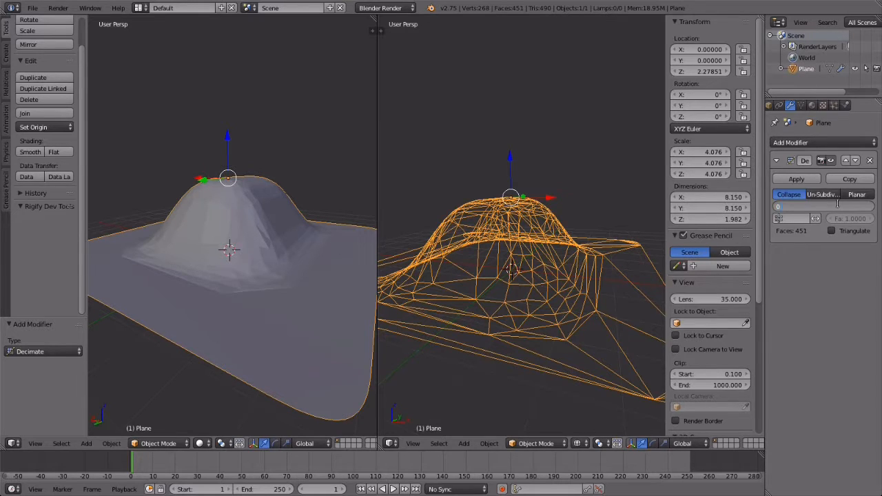
pyautogui.write('.2')
pyautogui.press('Return')
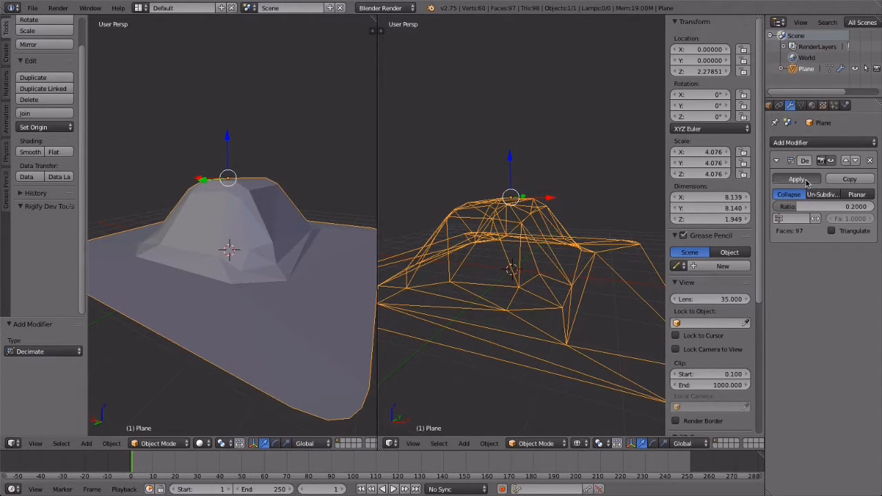
pyautogui.click(796, 179)
pyautogui.moveTo(559, 190); pyautogui.dragTo(444, 215, button='middle')
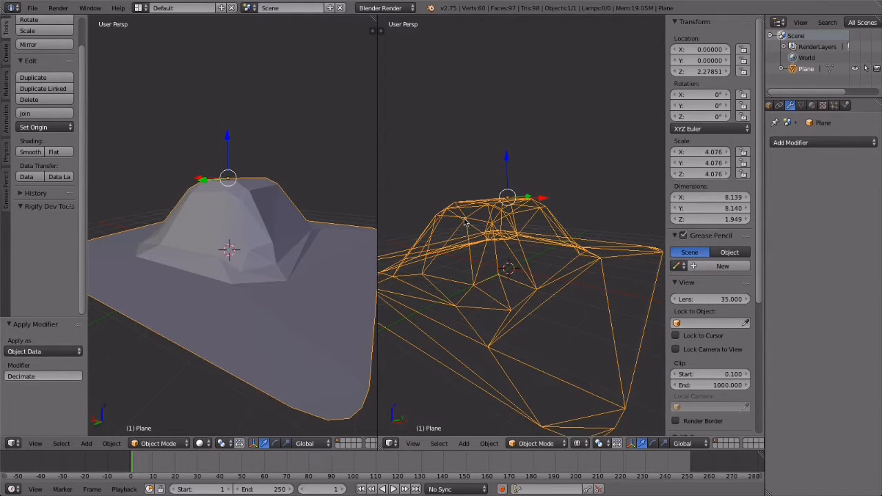
pyautogui.moveTo(279, 234); pyautogui.dragTo(263, 213, button='middle')
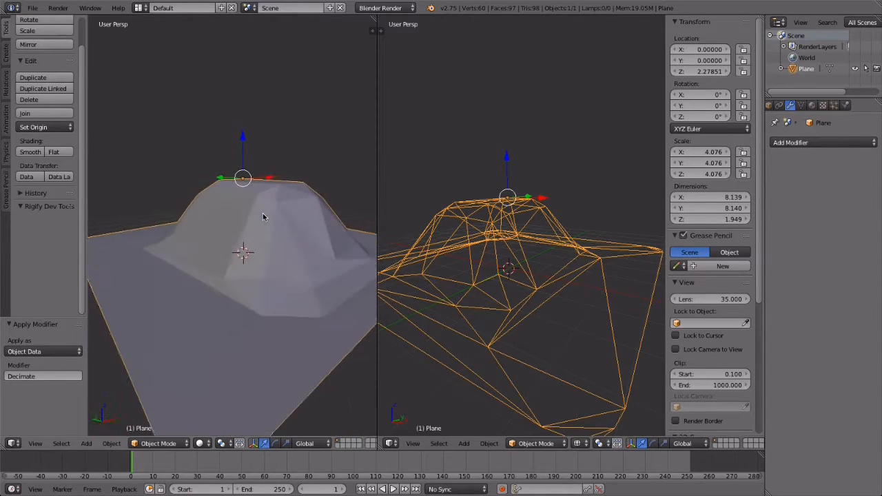
# - Add a fourth Decimate with a low ratio and apply it, collapsing the mound to 7 vertices and 8 faces
pyautogui.click(872, 144)
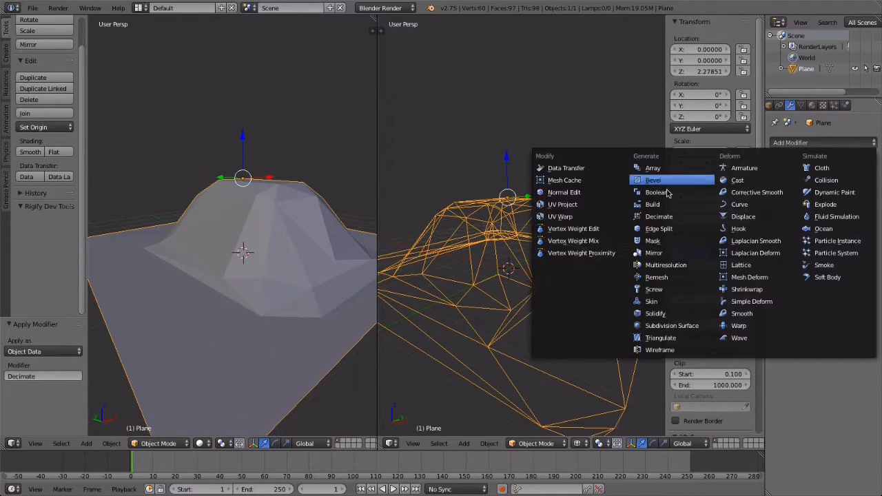
pyautogui.click(676, 217)
pyautogui.click(824, 206)
pyautogui.write('0.1')
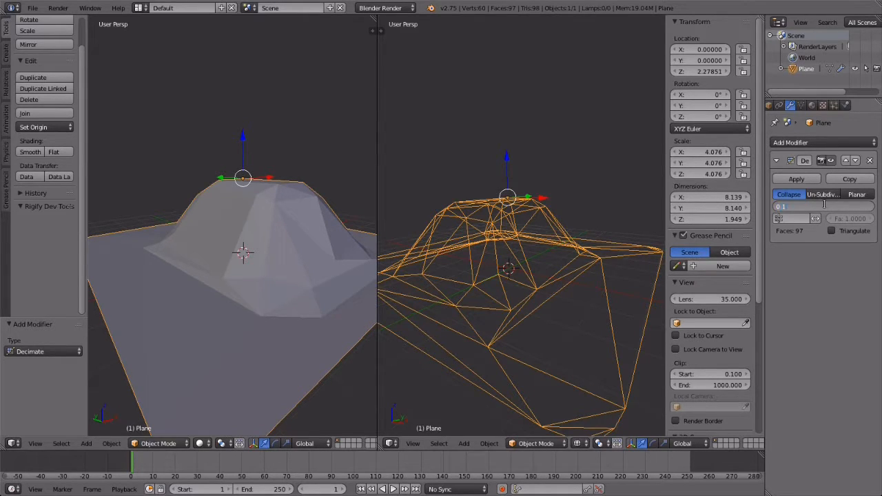
pyautogui.click(797, 180)
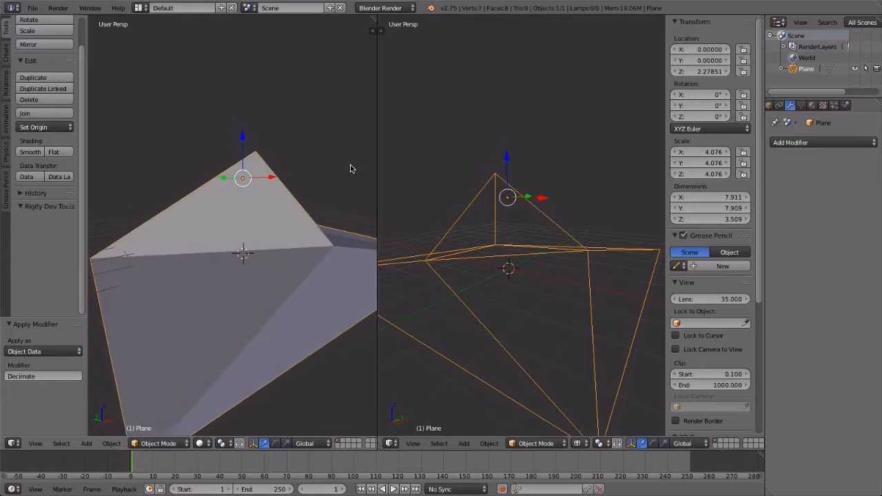
# - Dismiss the Add Modifier list, then delete the collapsed plane leaving 0 objects in the scene
pyautogui.click(811, 143)
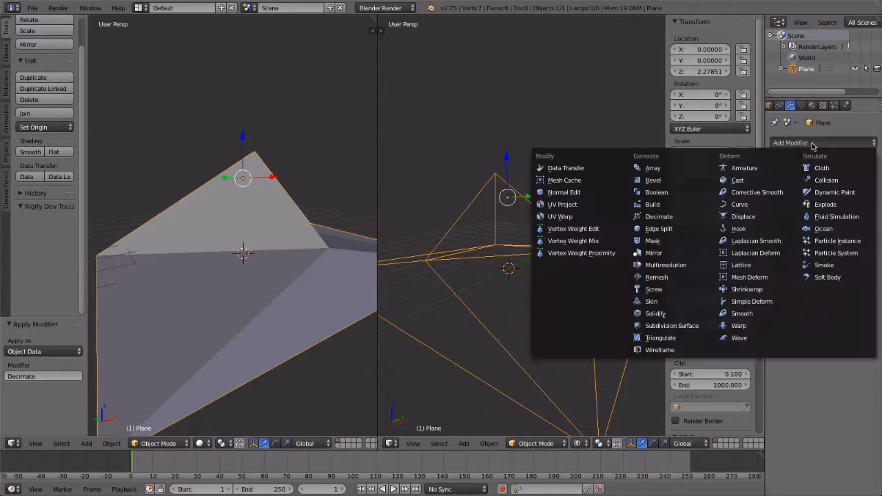
pyautogui.press('Escape')
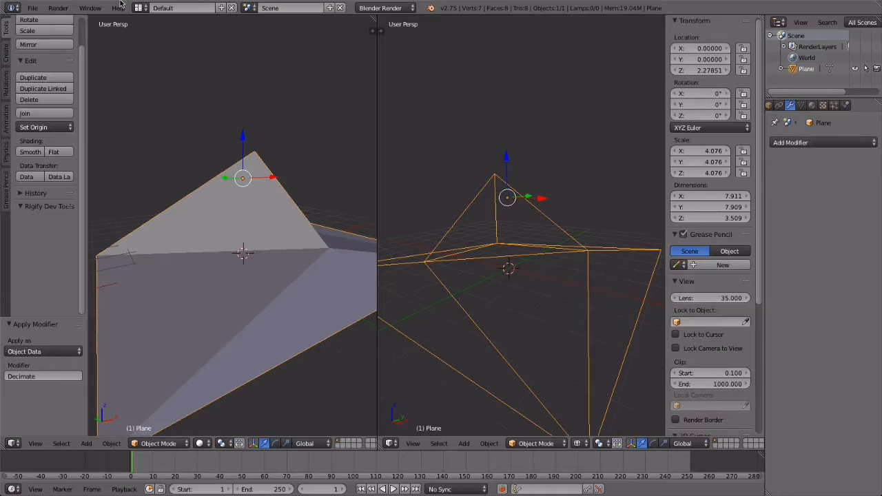
pyautogui.moveTo(200, 84); pyautogui.dragTo(200, 87, button='middle')
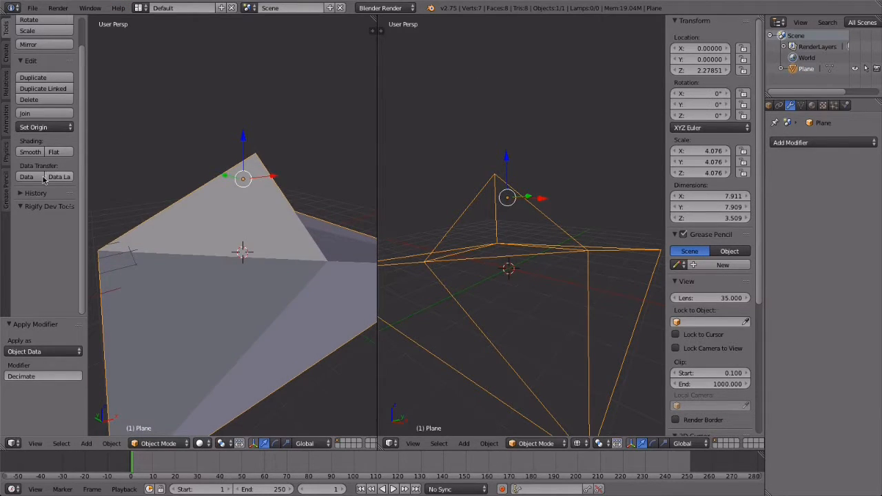
pyautogui.click(39, 101)
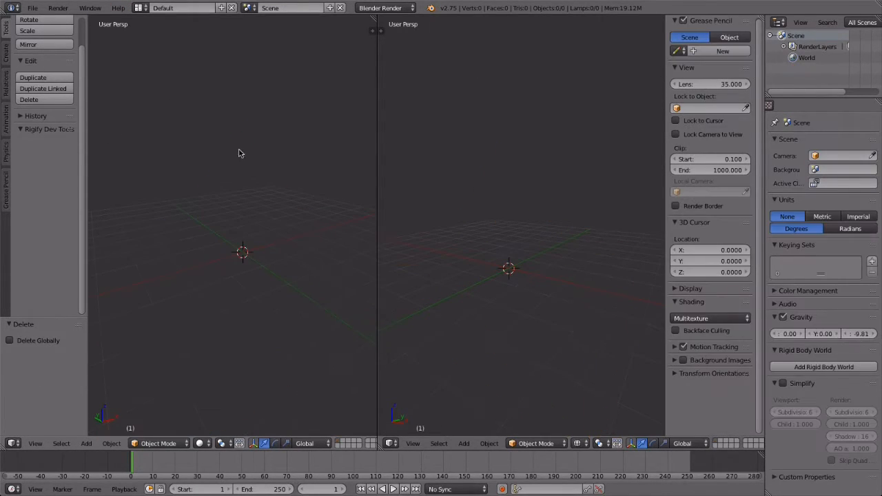
pyautogui.click(4, 52)
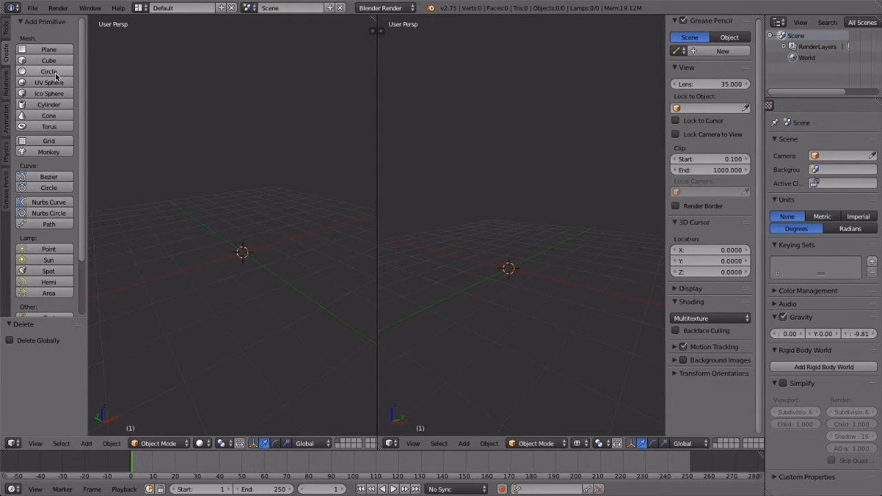